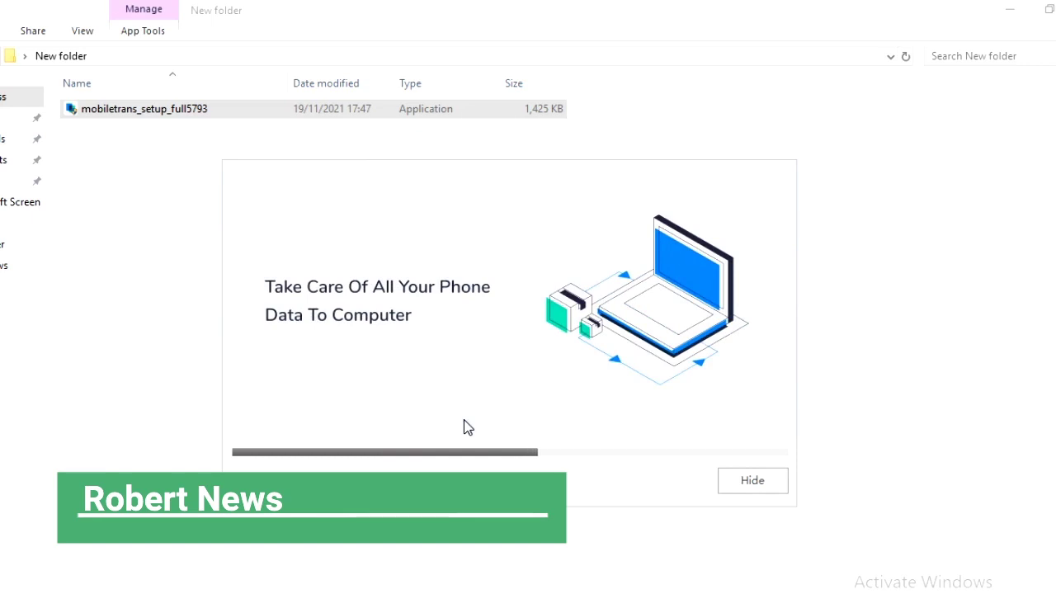
Browse the Huawei phone's videos, messages, photos and music in MobileTrans.
click(179, 216)
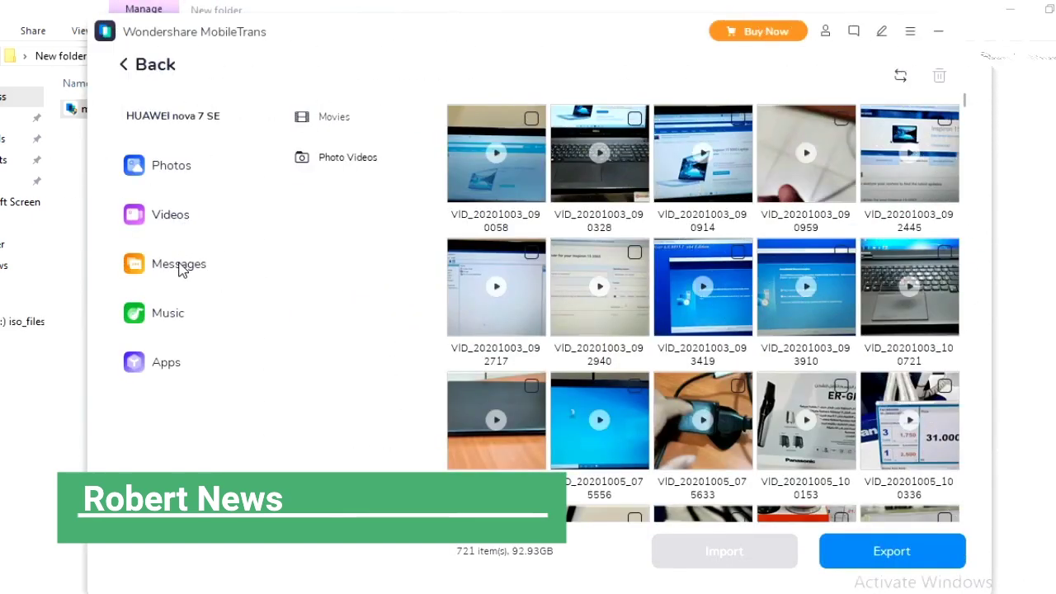
click(182, 268)
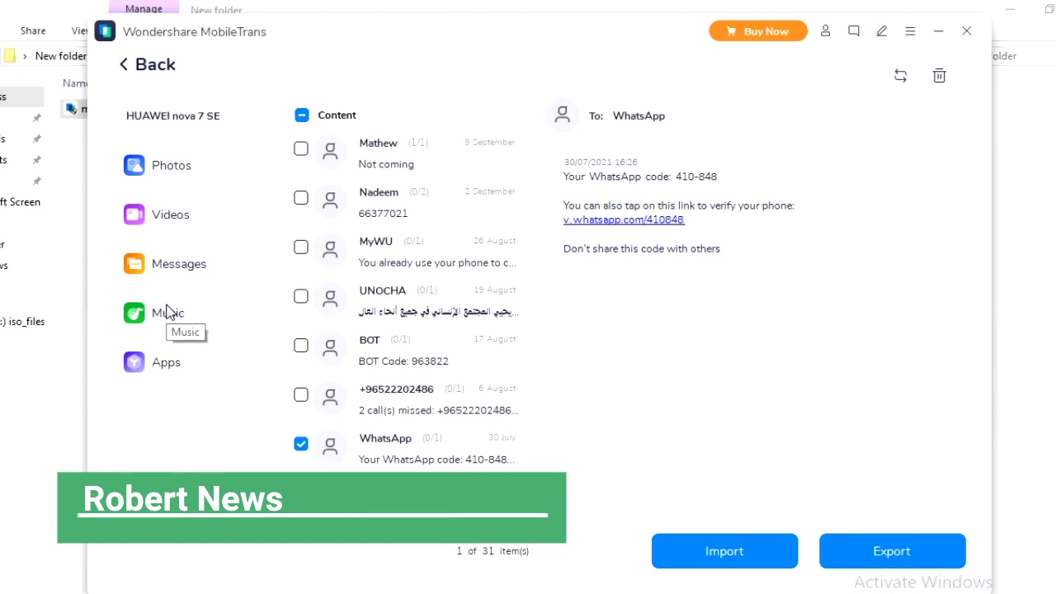
click(196, 166)
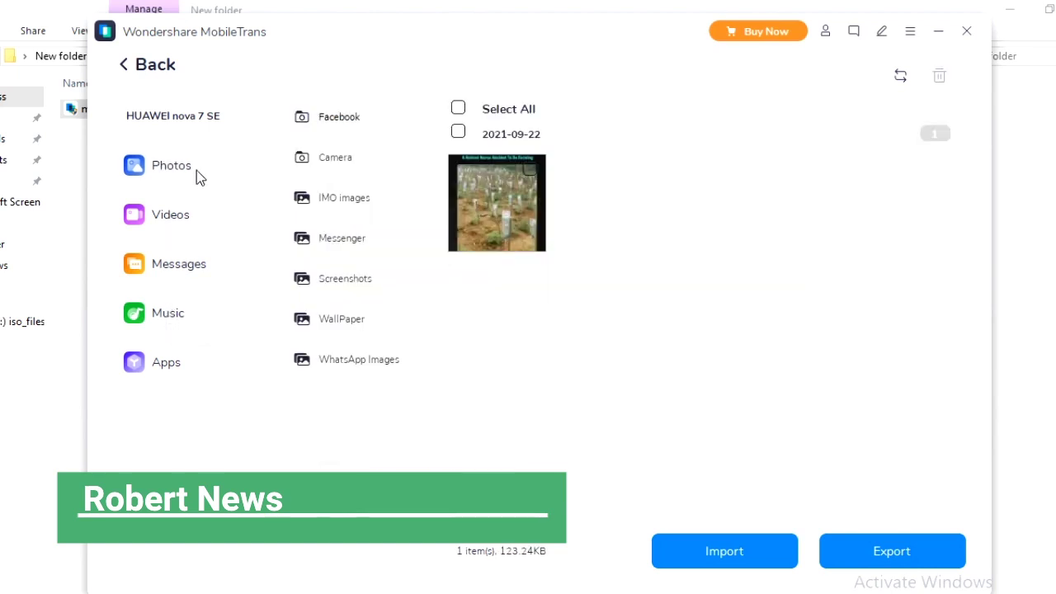
click(198, 211)
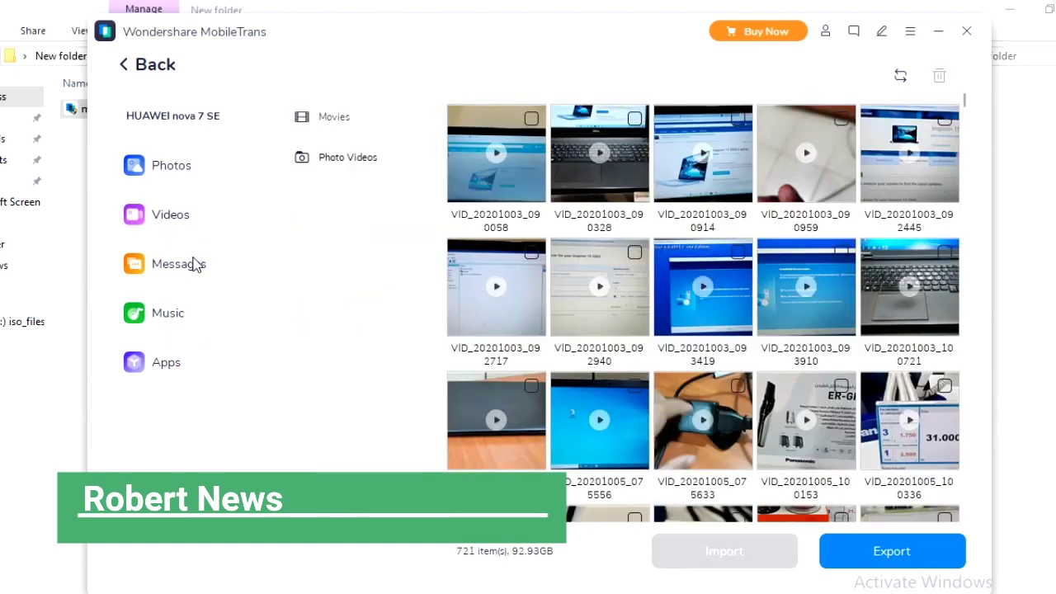
click(195, 264)
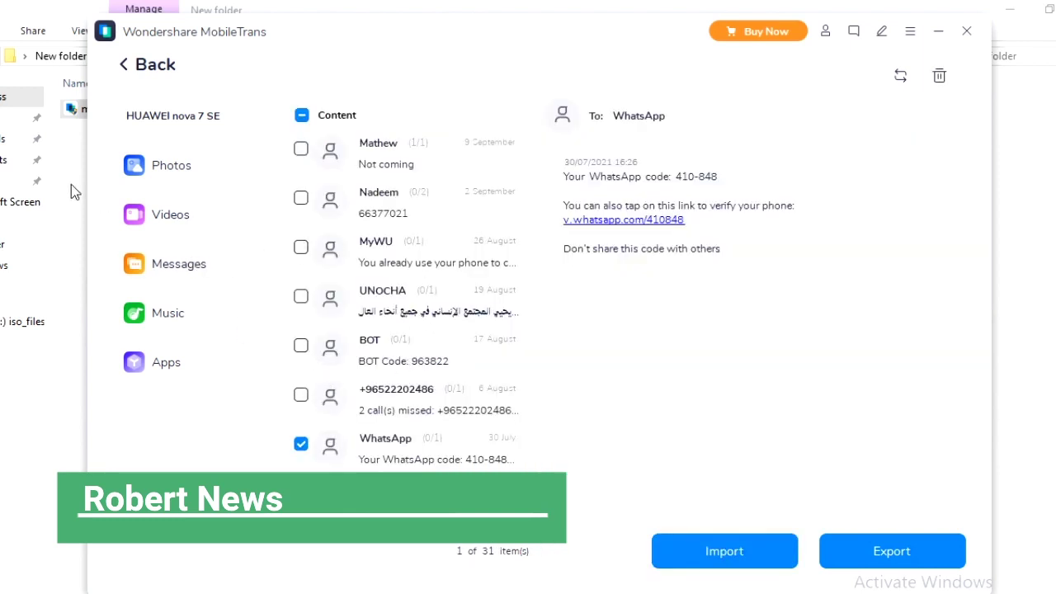
click(163, 315)
List the phone's installed apps and sort them by the Document column.
click(165, 359)
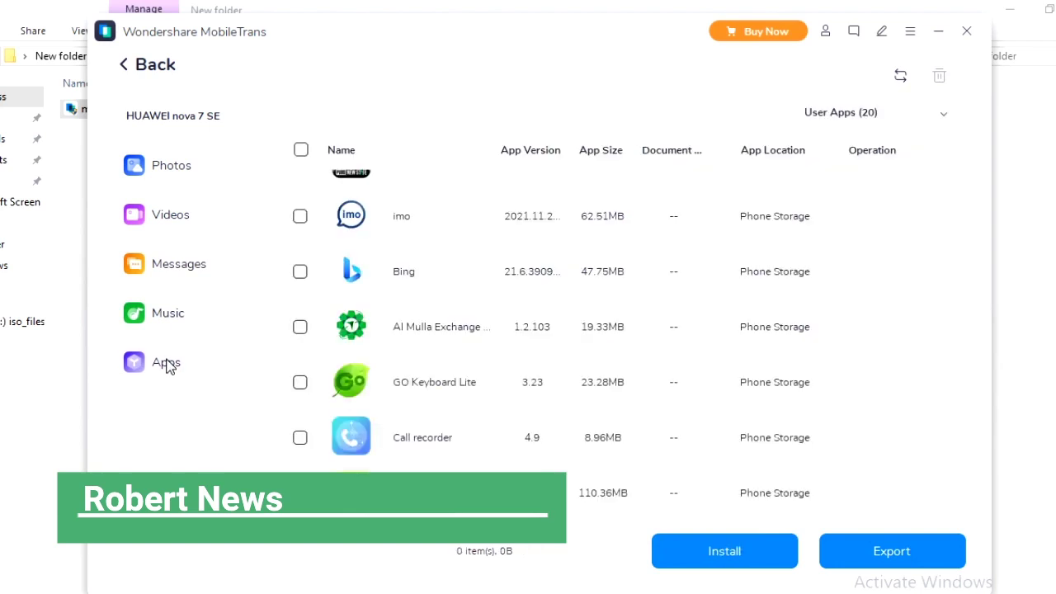
scroll(789, 402, up, 2)
scroll(789, 403, up, 3)
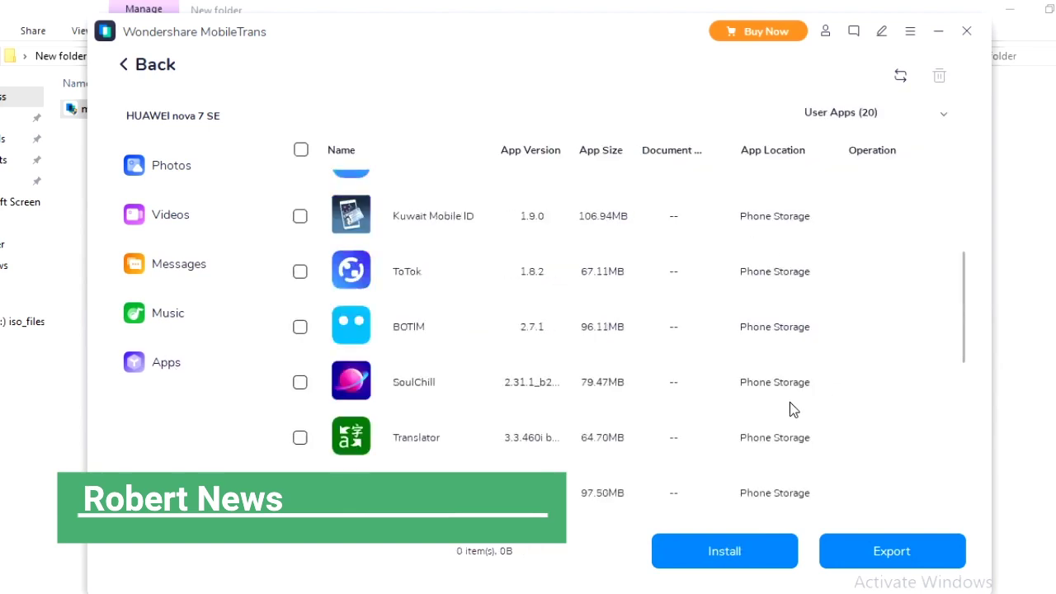
scroll(790, 403, up, 3)
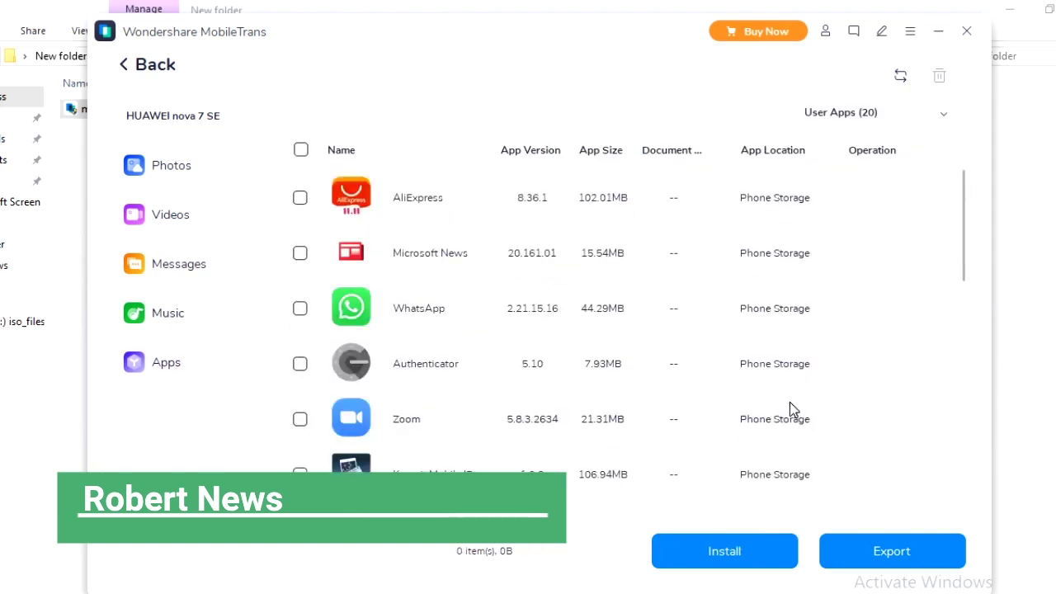
scroll(790, 410, down, 3)
scroll(790, 410, down, 3)
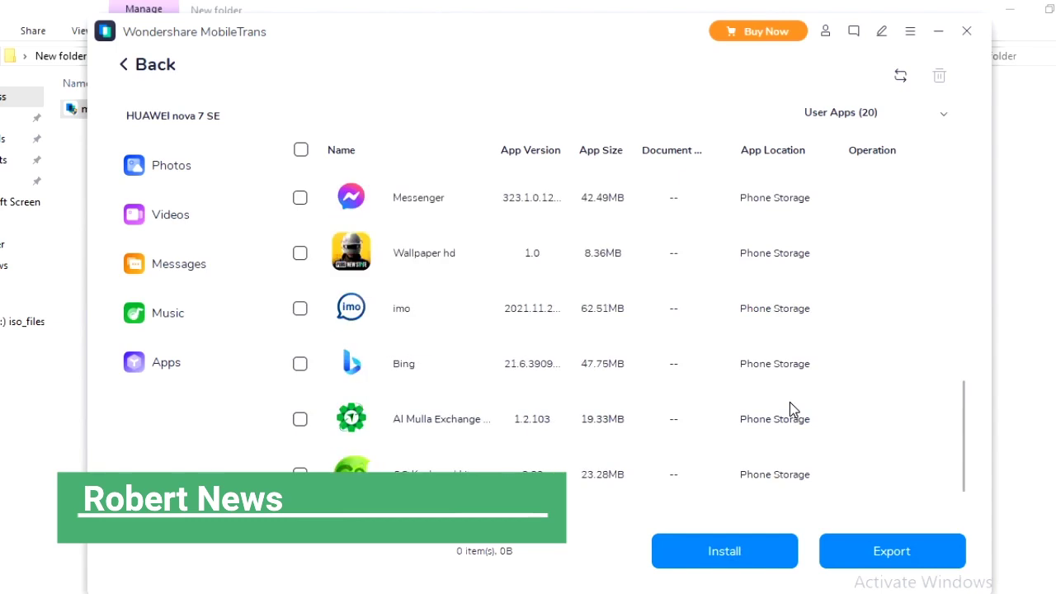
click(659, 151)
scroll(408, 278, down, 2)
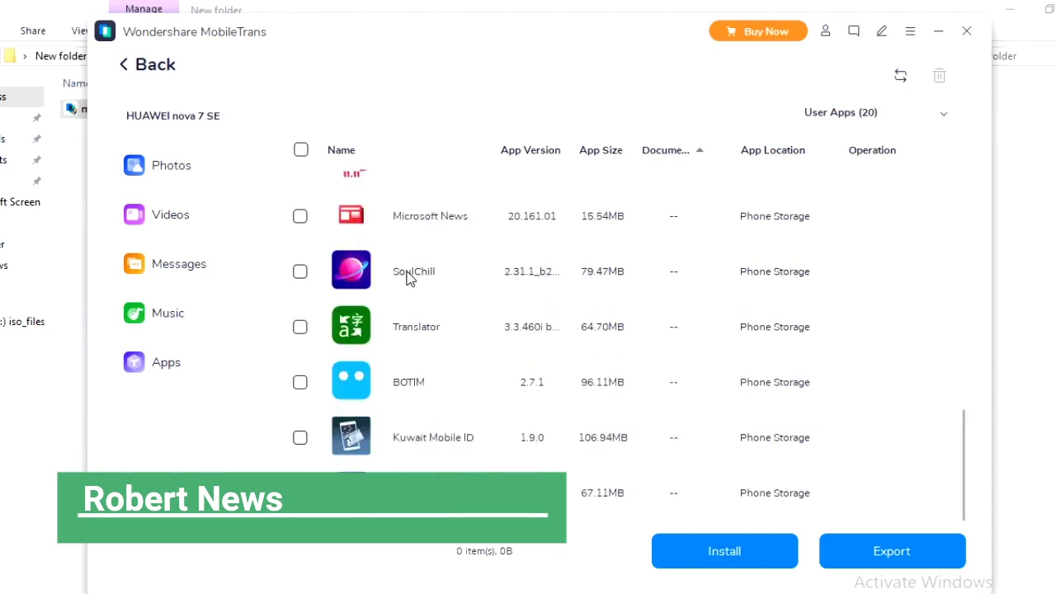
Revisit the app list and try Sensitive Data Protection, dismissing its coming-soon notice.
click(147, 70)
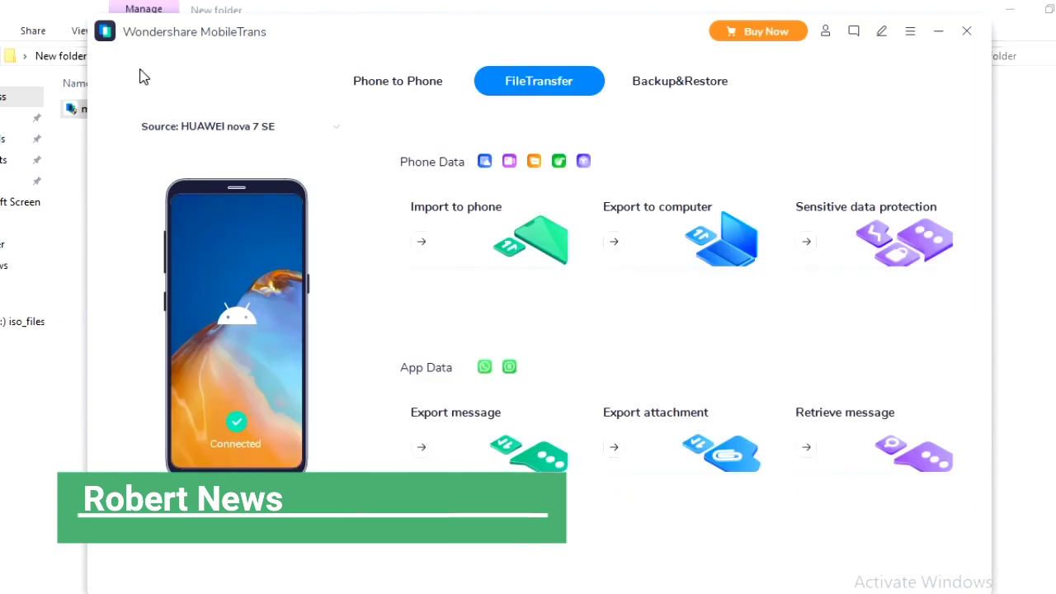
click(673, 221)
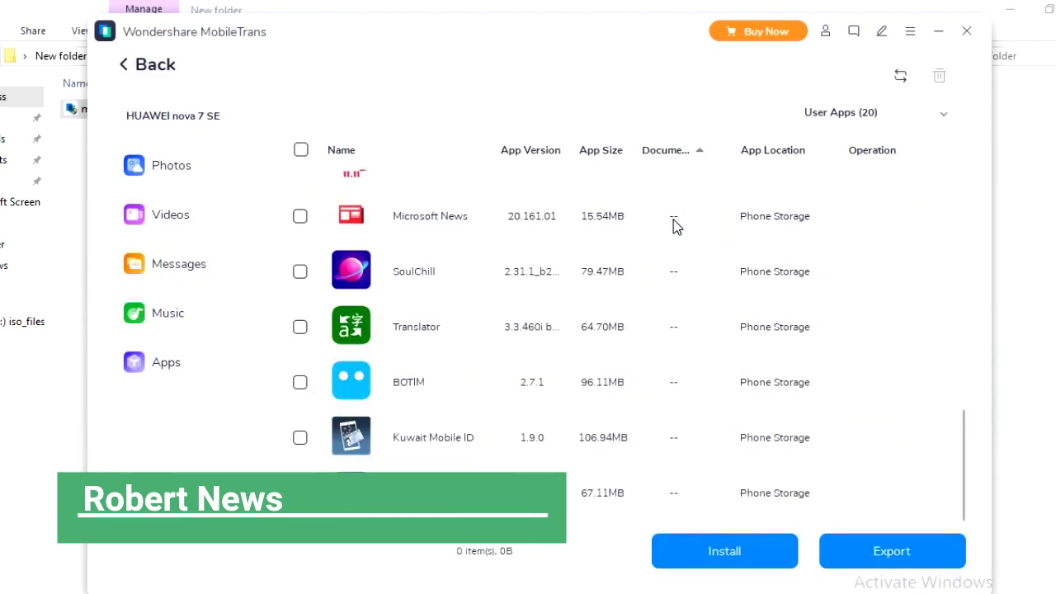
click(132, 70)
click(813, 227)
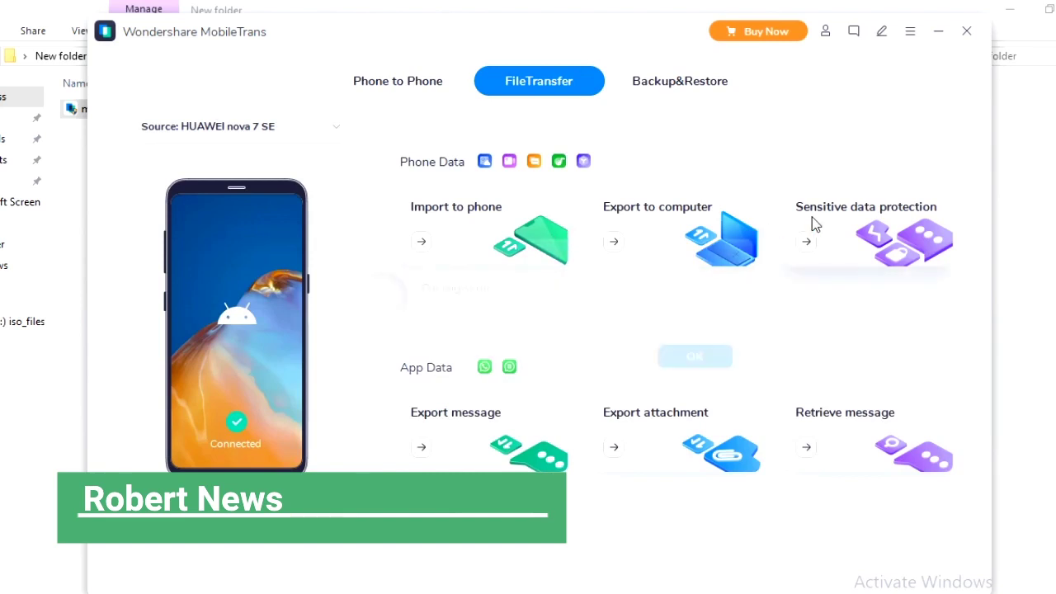
click(690, 237)
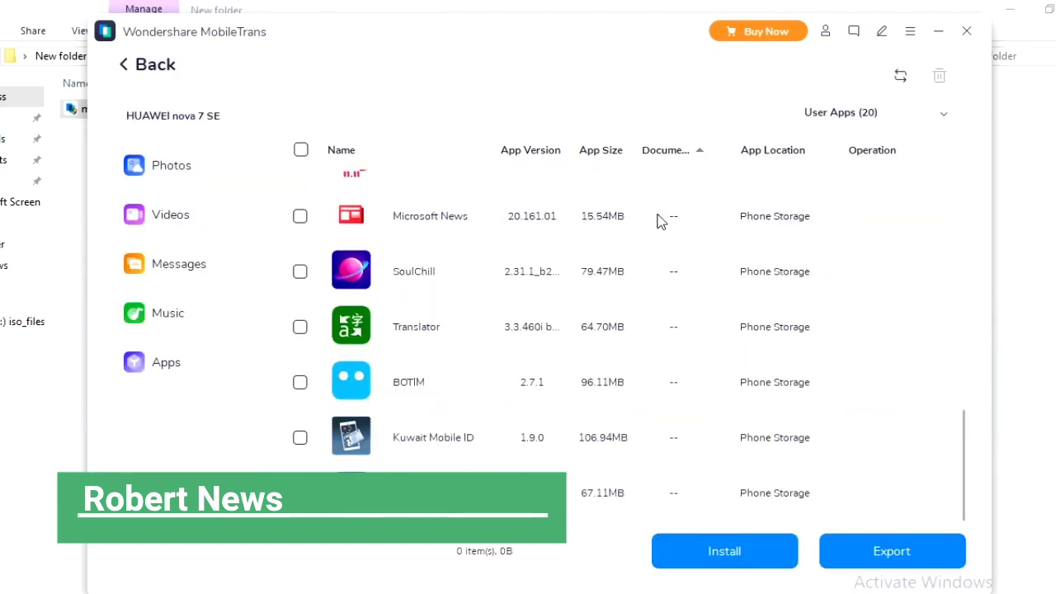
click(122, 76)
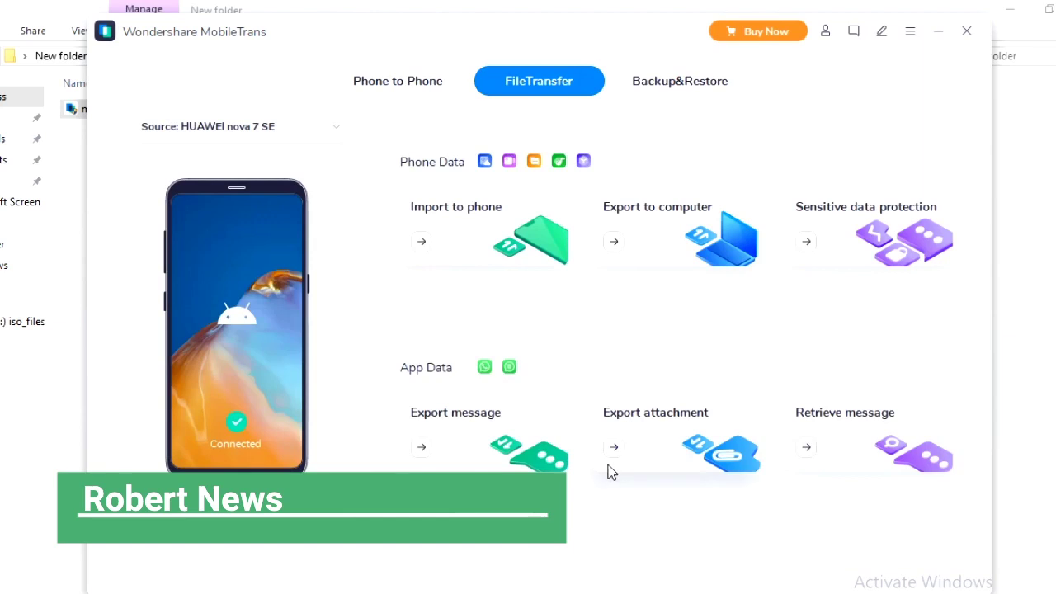
Try WhatsApp message export and attachment export, then close the picker for Backup & Restore.
click(495, 443)
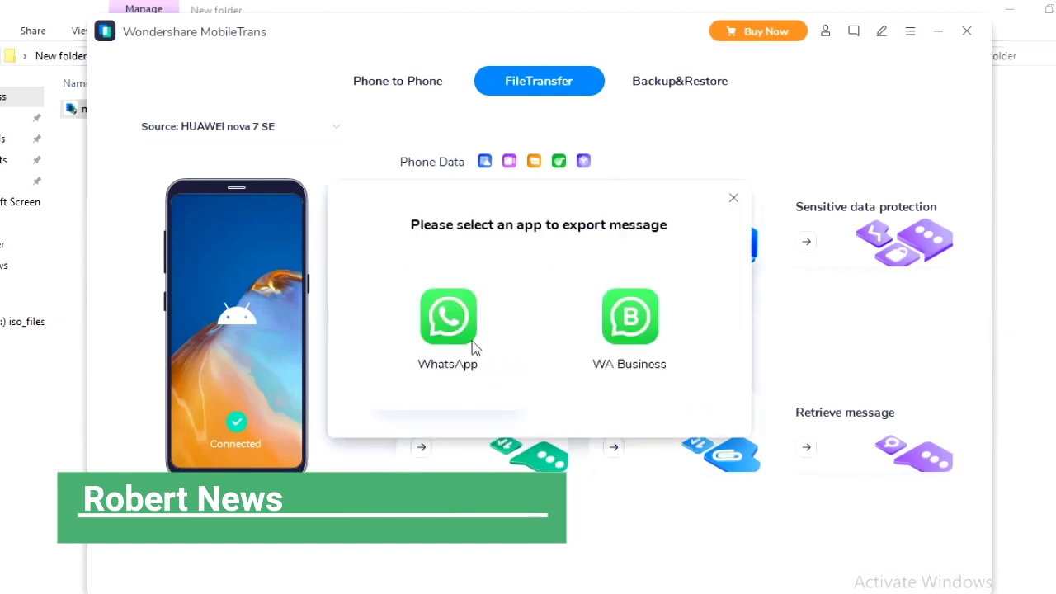
click(435, 326)
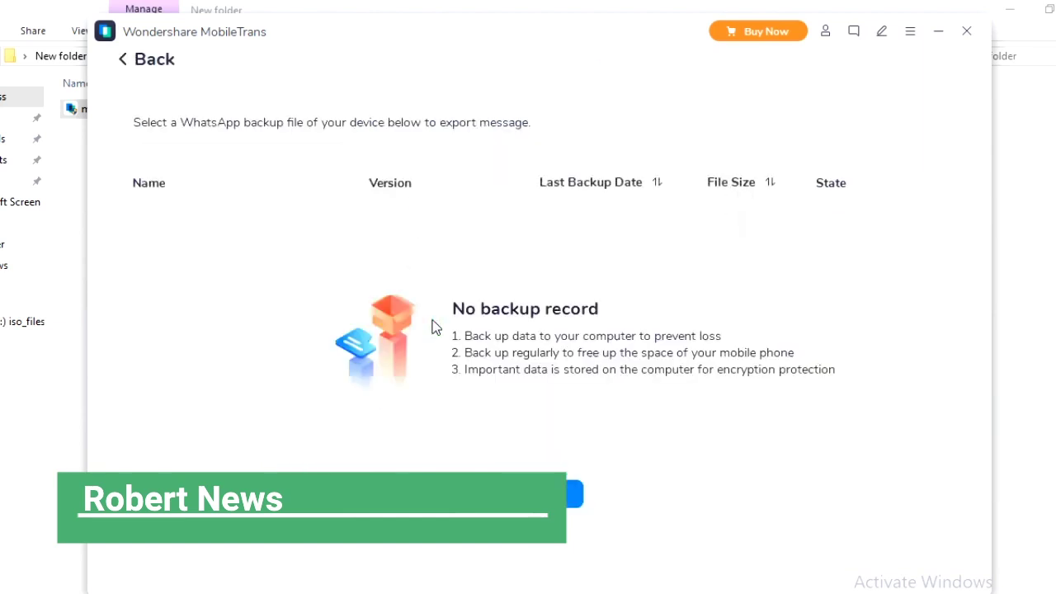
click(132, 65)
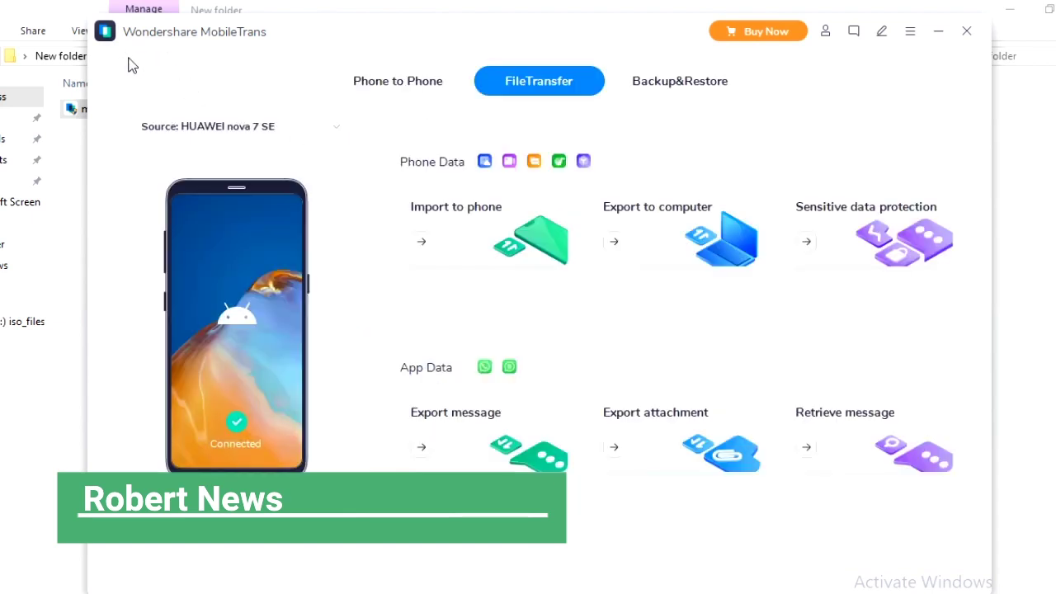
click(701, 453)
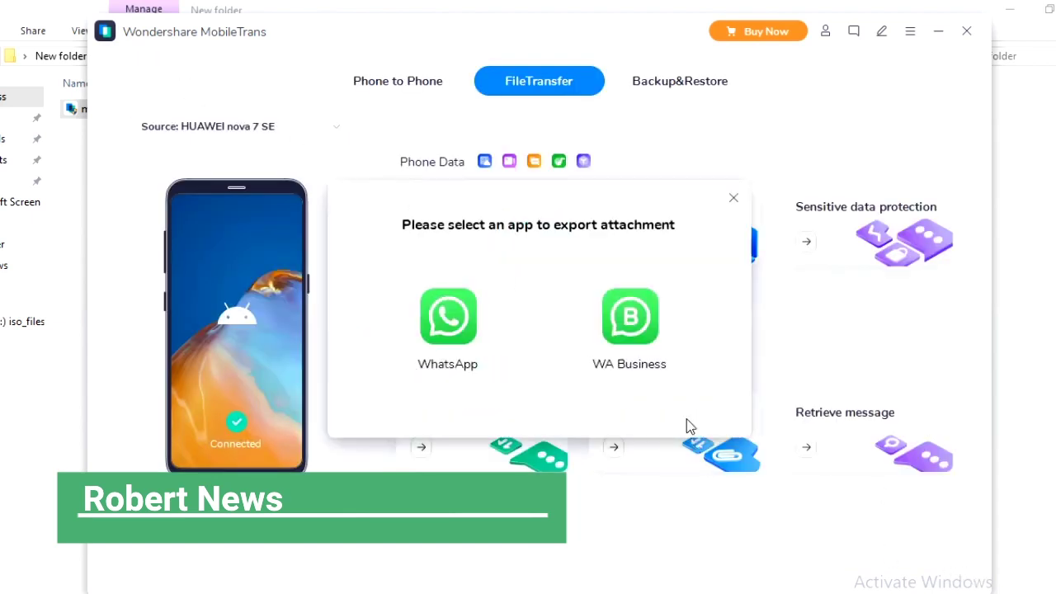
click(732, 198)
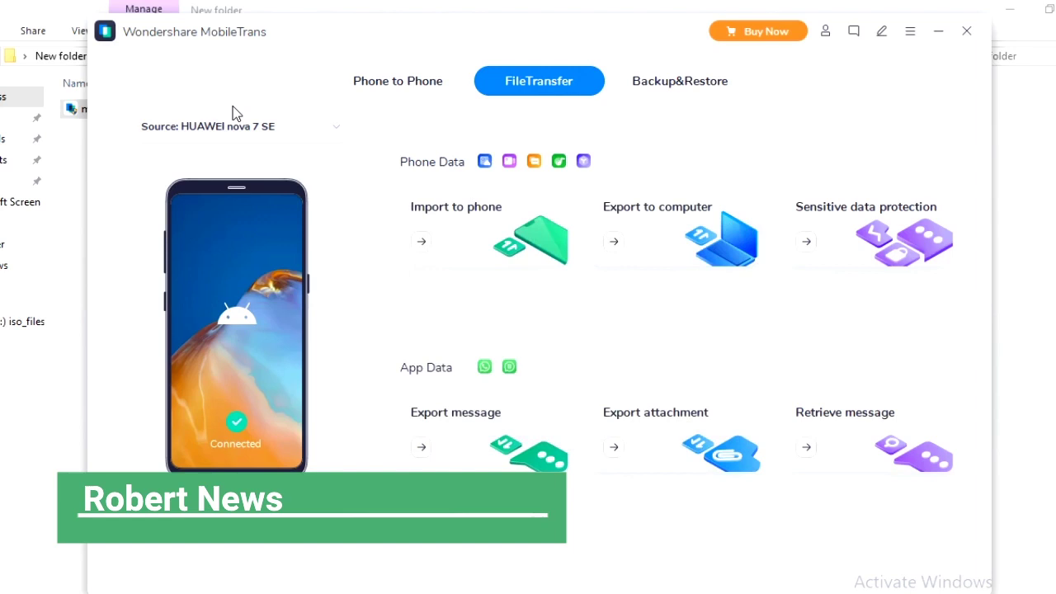
click(688, 88)
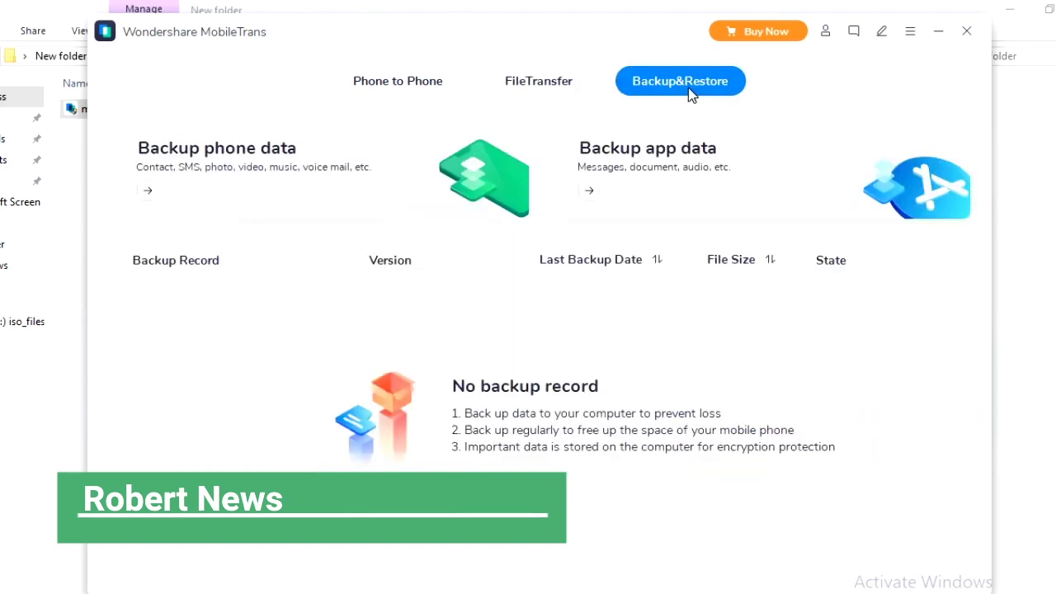
click(231, 200)
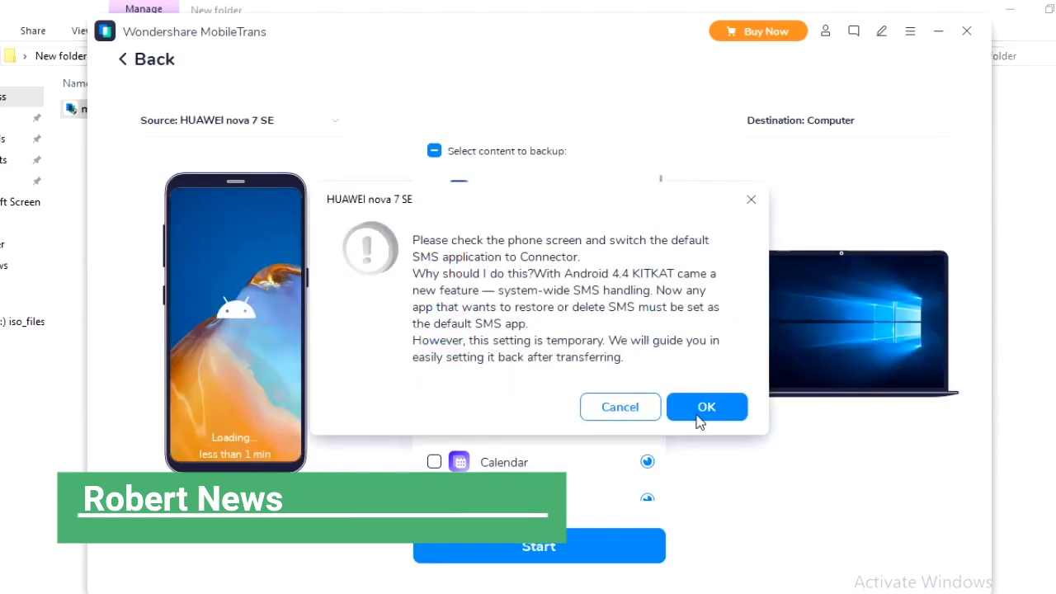
click(740, 413)
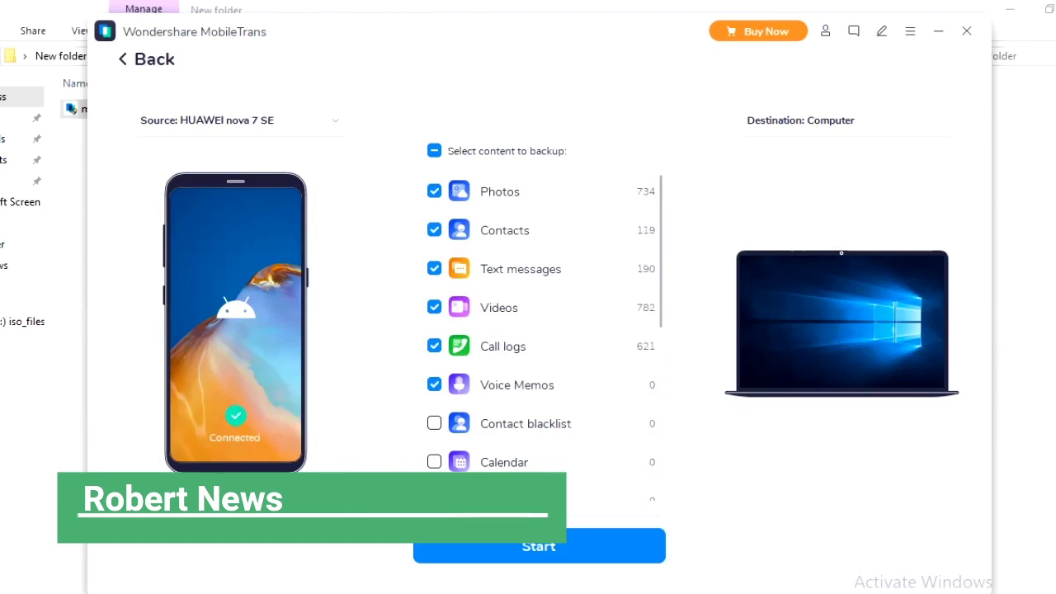
click(529, 548)
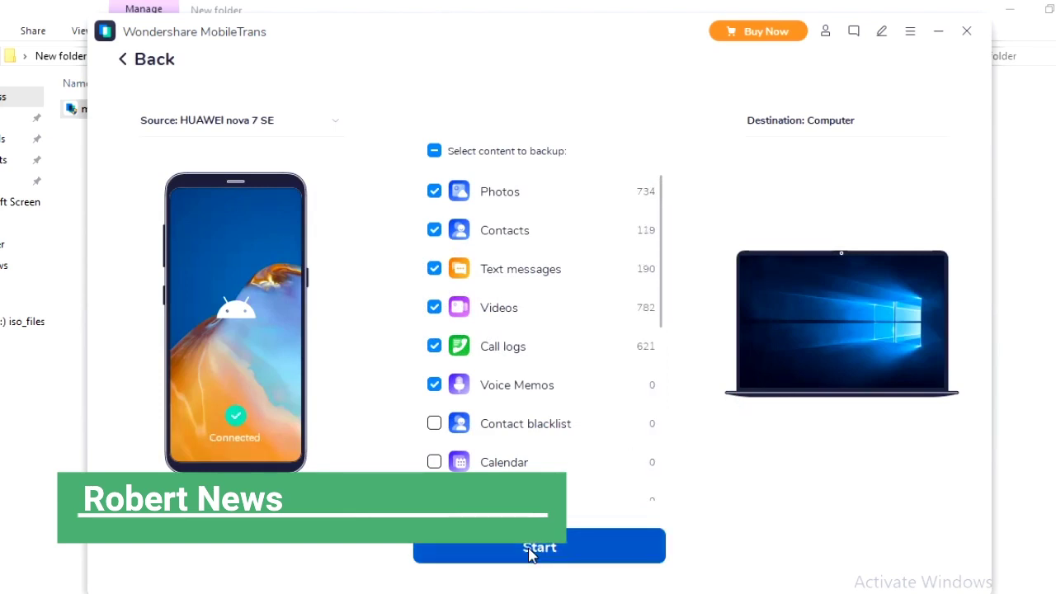
click(435, 309)
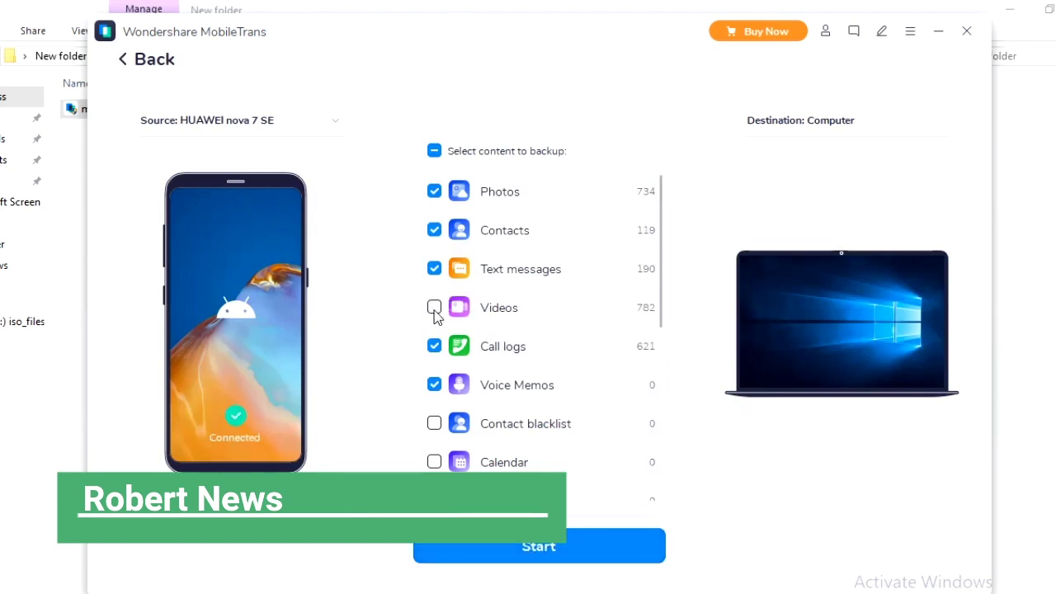
click(435, 269)
click(434, 231)
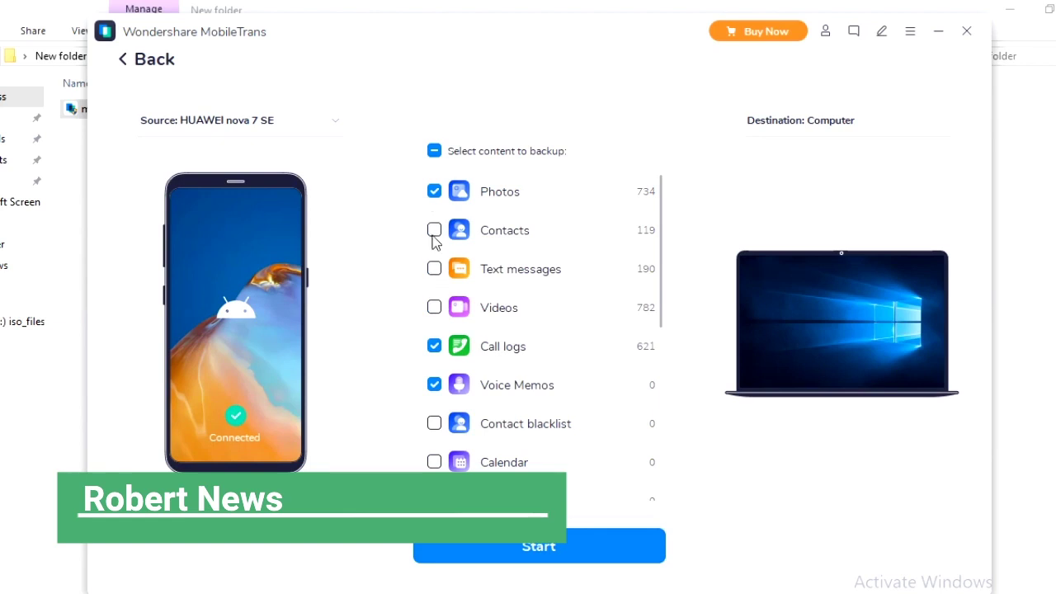
click(435, 192)
click(434, 386)
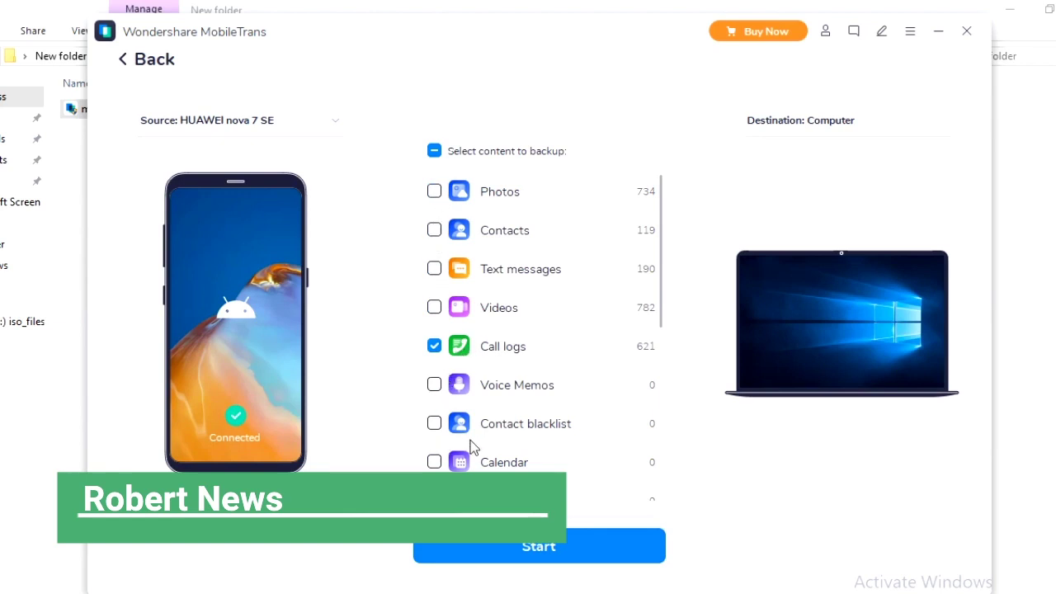
scroll(466, 437, down, 5)
scroll(456, 315, up, 5)
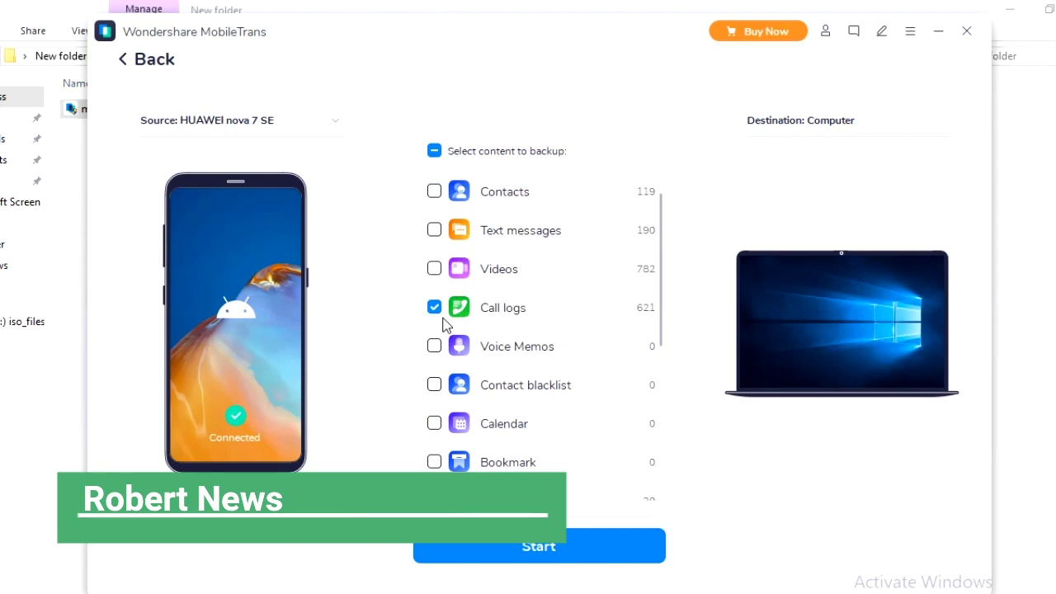
click(441, 269)
click(550, 559)
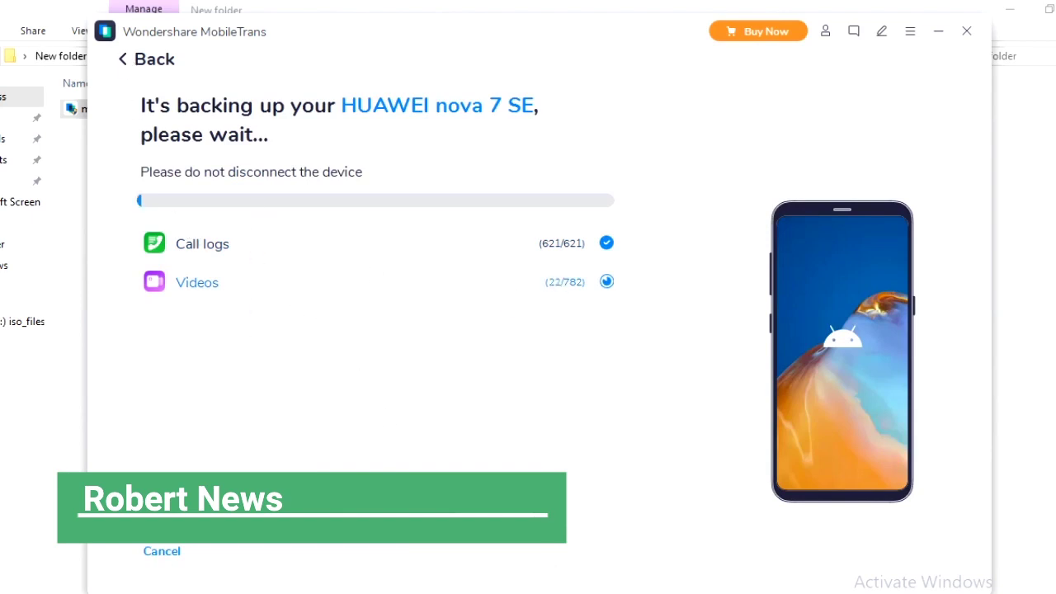
click(126, 59)
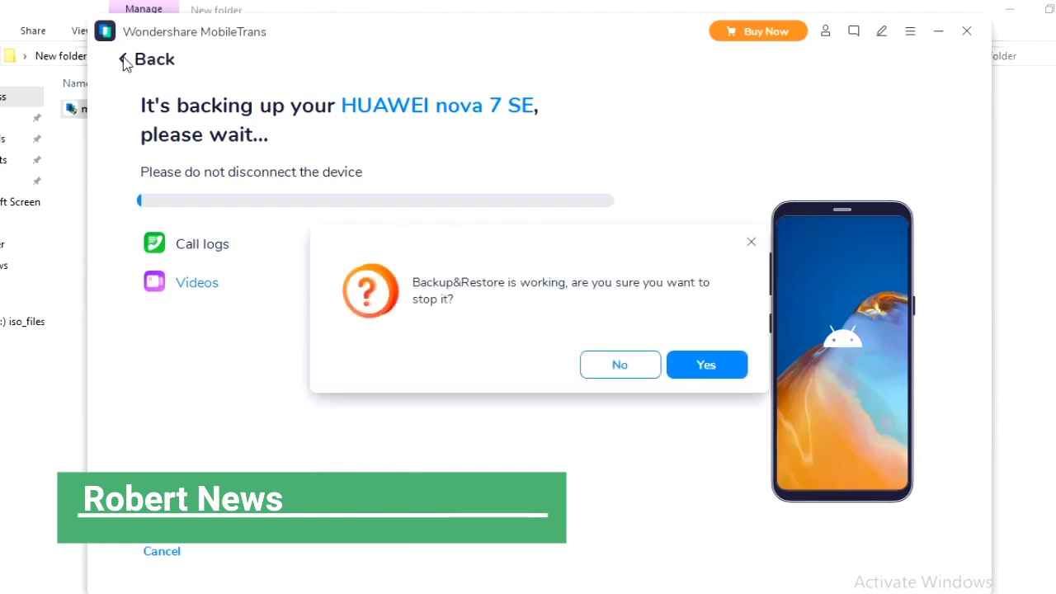
click(686, 369)
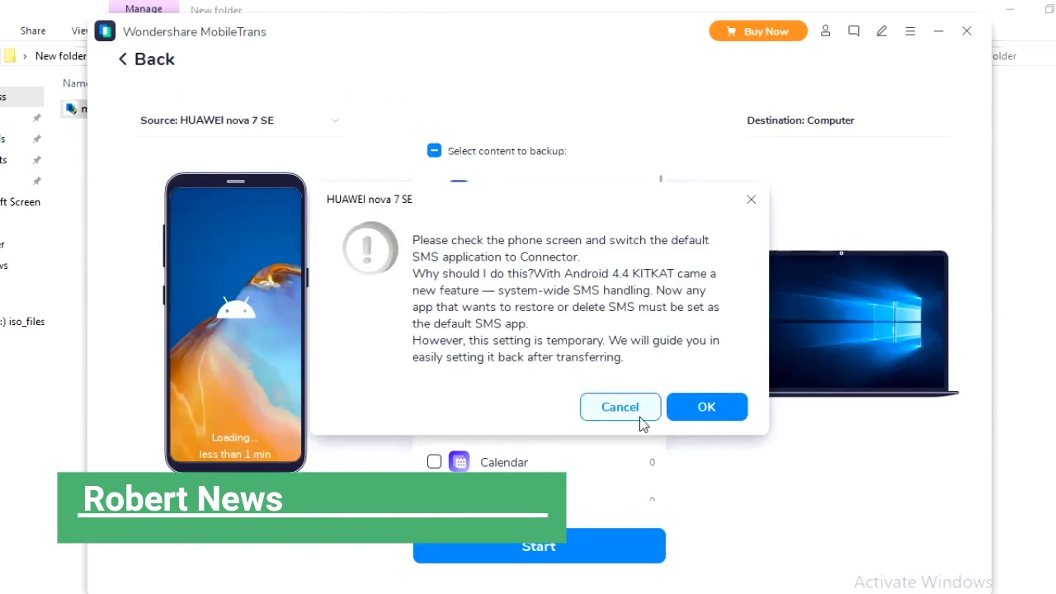
click(728, 415)
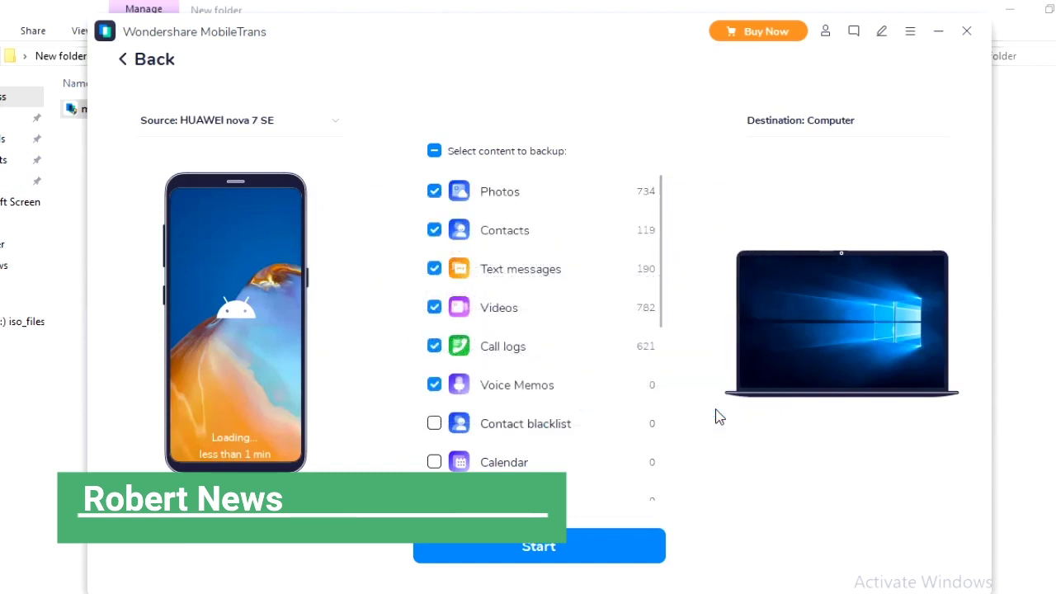
click(125, 61)
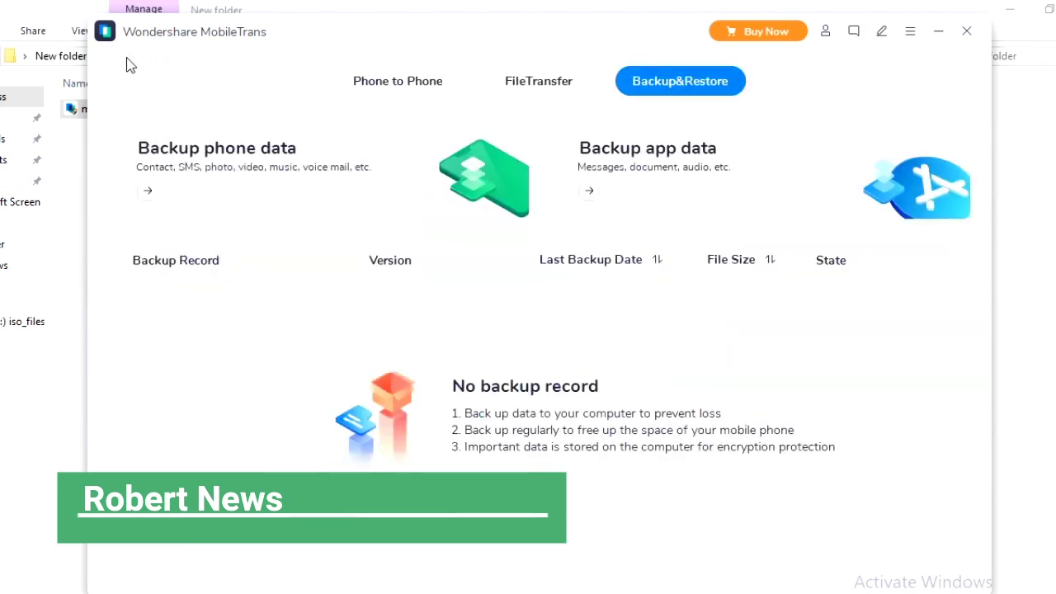
Start backing up the phone's WhatsApp app data to the computer.
click(668, 176)
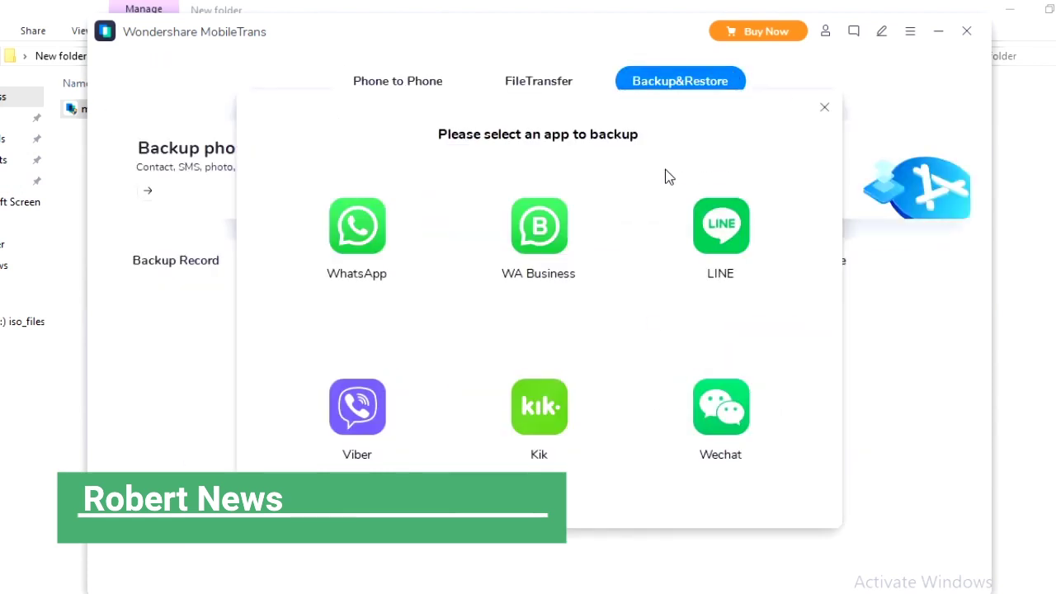
click(362, 237)
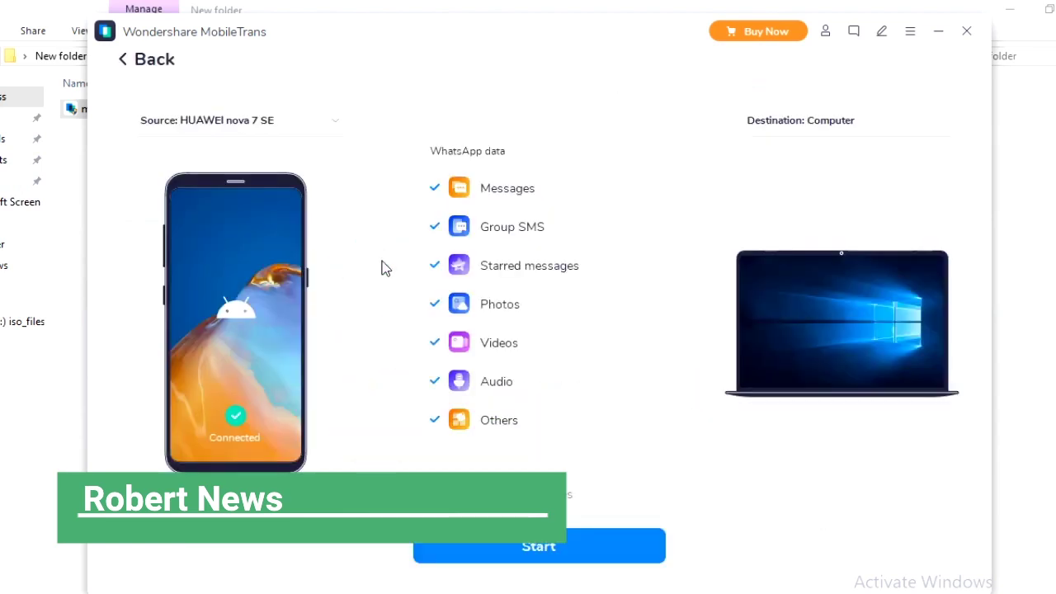
click(577, 553)
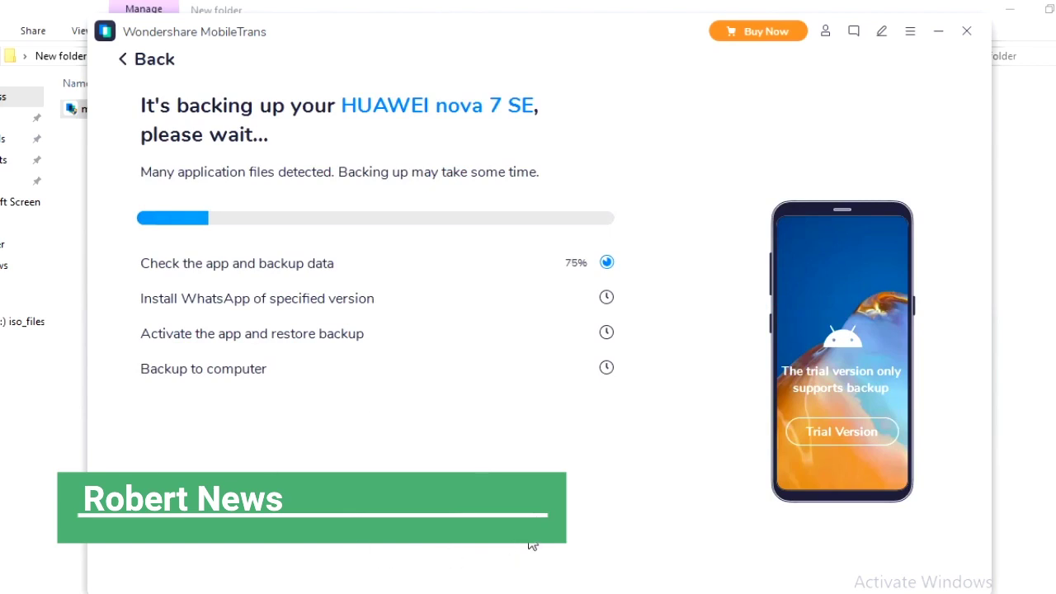
Show MobileTrans's About information and acknowledge the keep-phone-unlocked prompt.
click(912, 34)
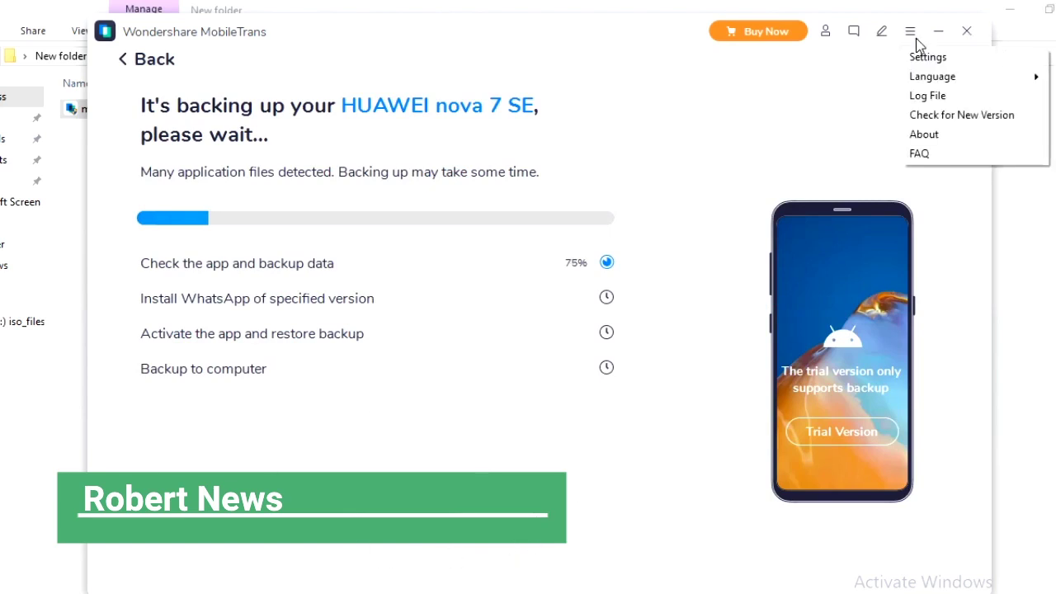
click(932, 136)
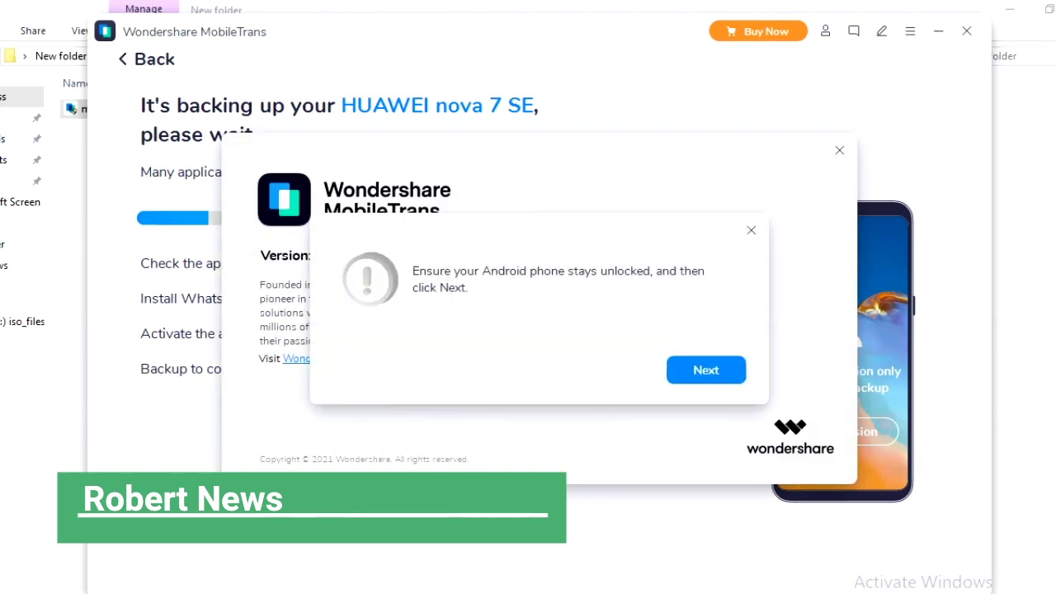
click(706, 376)
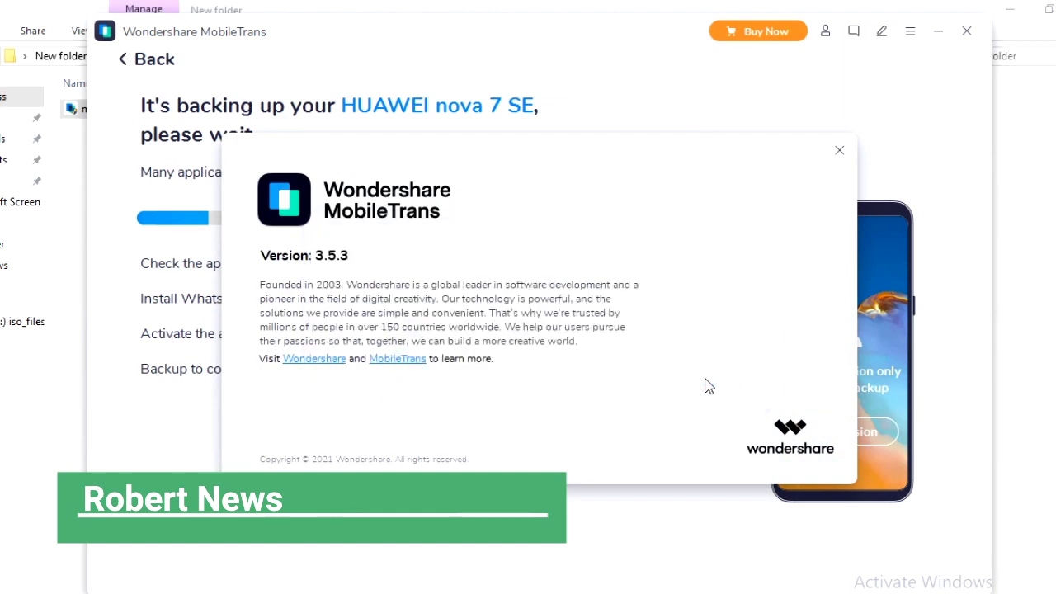